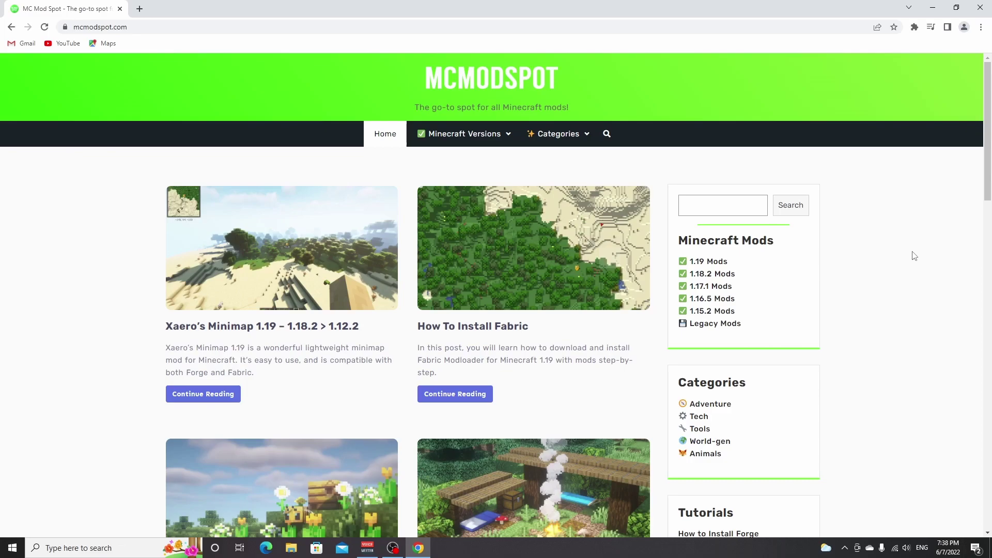
Step: Launch the latest release of Minecraft, 1.19, once from the Minecraft Launcher, and quit the game at its main menu
{"action": "left_click", "coordinate": [933, 7]}
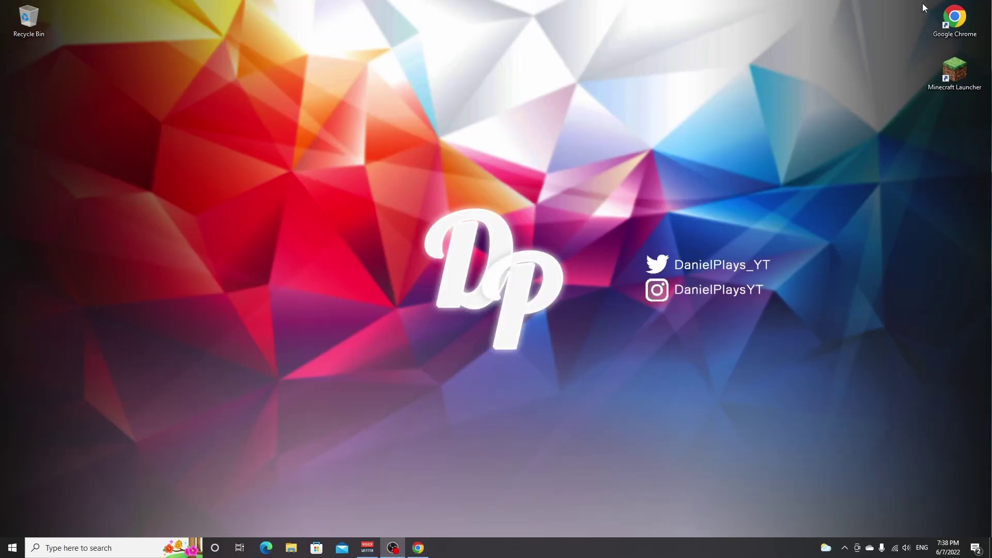
{"action": "double_click", "coordinate": [956, 74]}
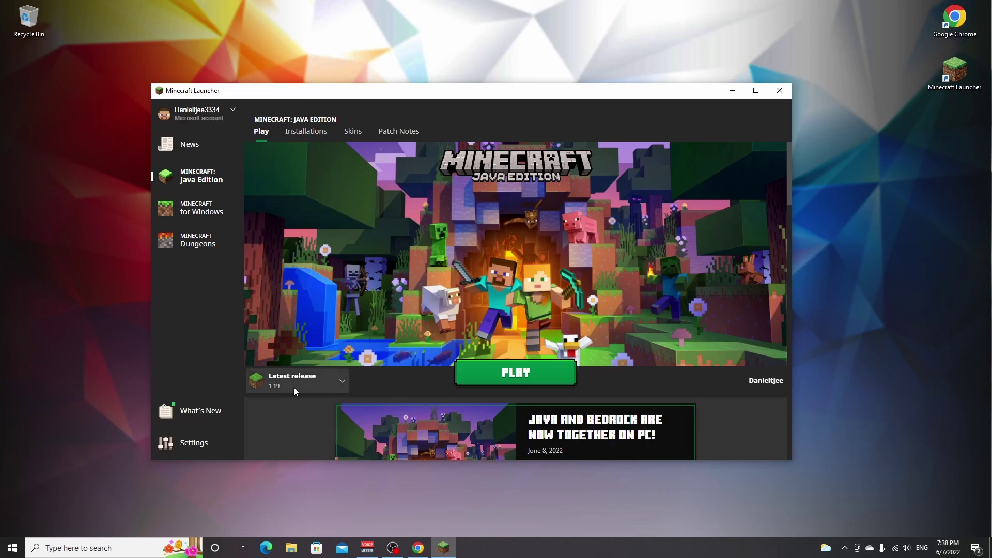
{"action": "left_click", "coordinate": [515, 373]}
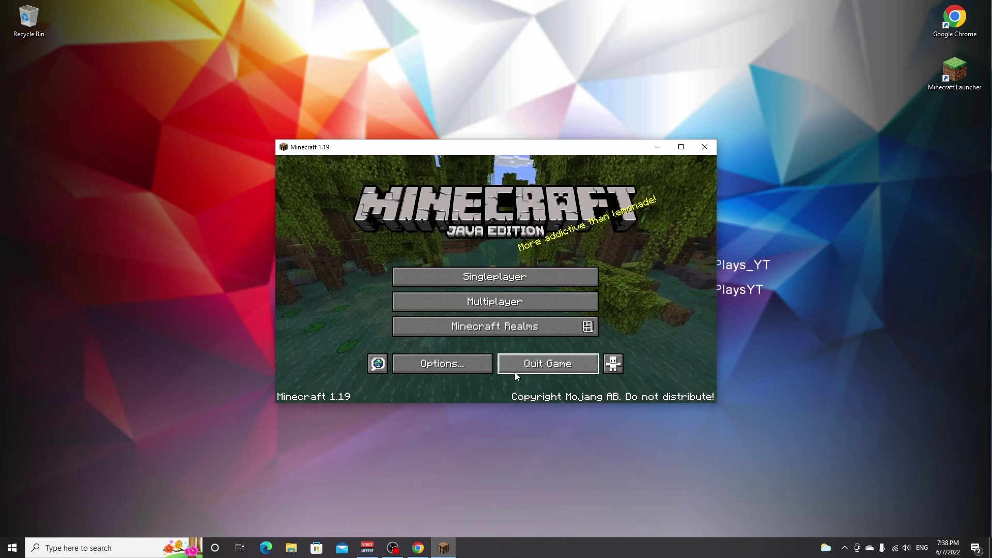
{"action": "left_click", "coordinate": [515, 372]}
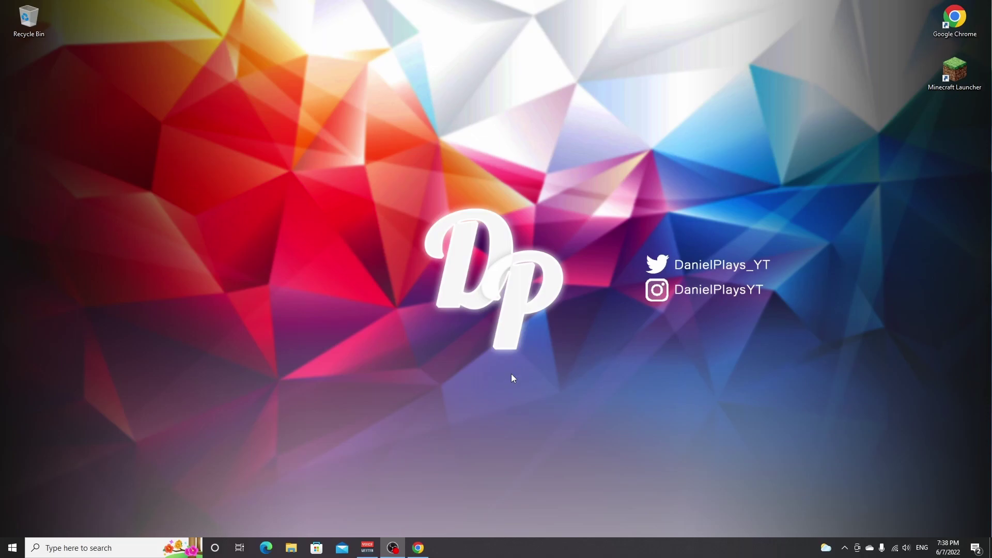
Step: Return to Chrome, open MCModSpot's How to Install Fabric tutorial, and open its Fabric Mod loader link in a new tab
{"action": "left_click", "coordinate": [418, 547]}
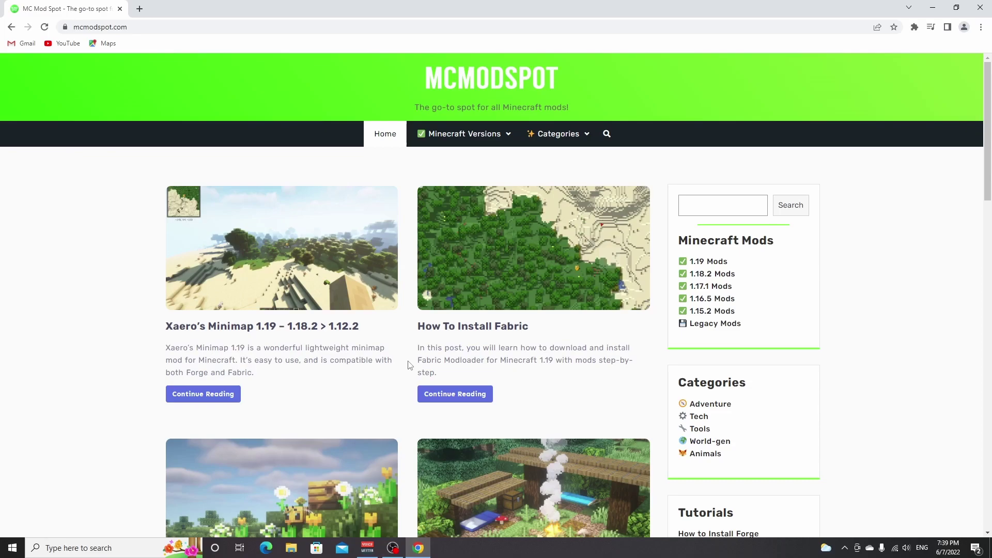
{"action": "scroll", "coordinate": [410, 365], "scroll_direction": "down", "scroll_amount": 2}
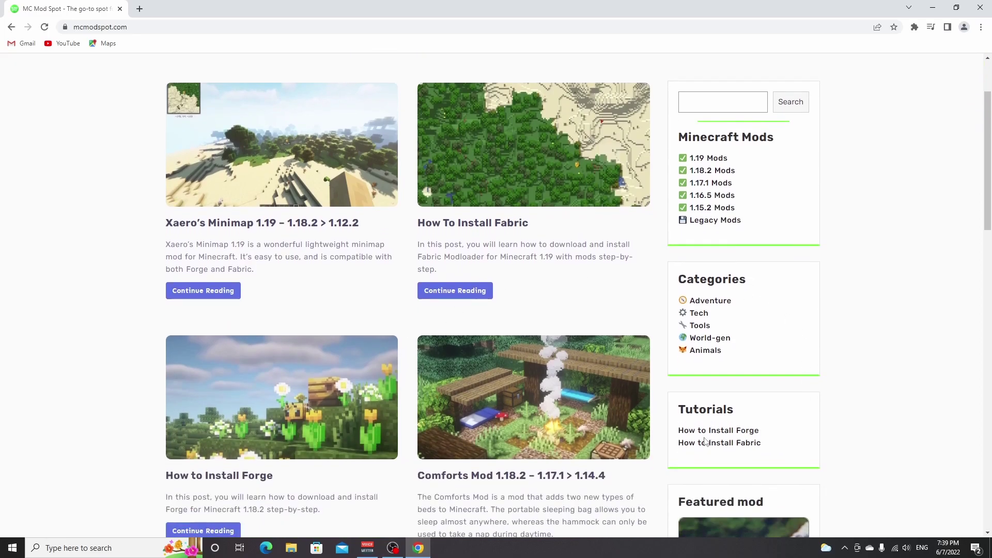
{"action": "left_click", "coordinate": [707, 444]}
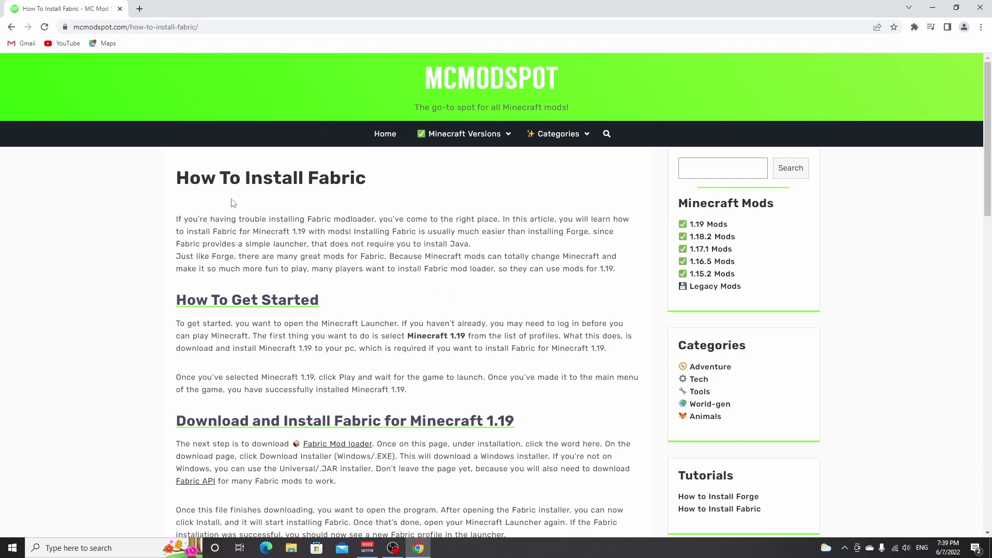
{"action": "scroll", "coordinate": [233, 203], "scroll_direction": "down", "scroll_amount": 3}
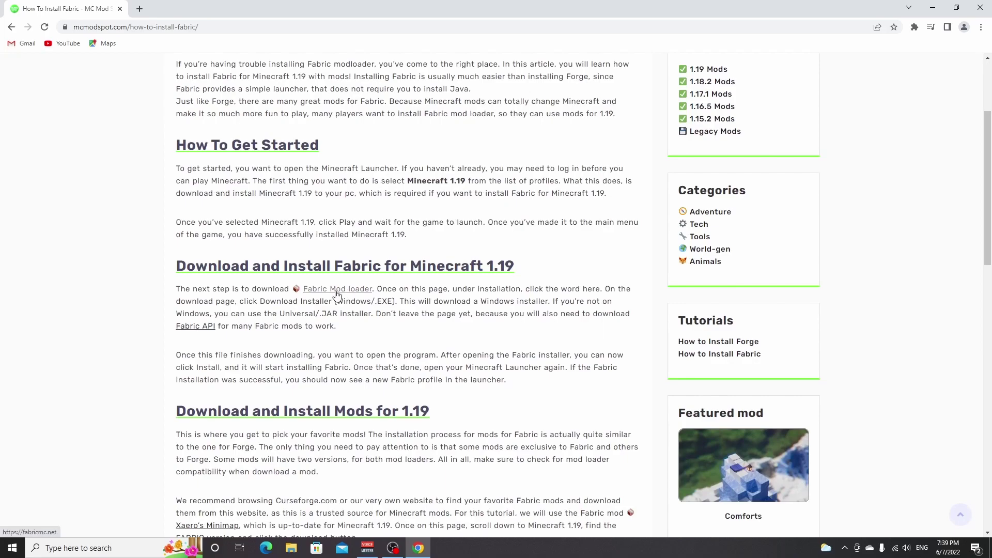
{"action": "right_click", "coordinate": [336, 294]}
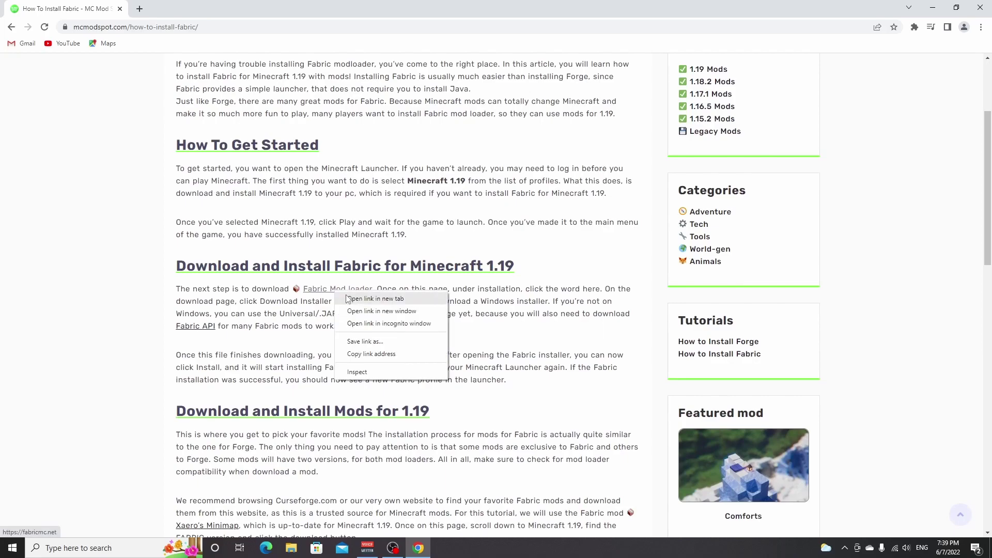
{"action": "left_click", "coordinate": [374, 299]}
{"action": "left_click", "coordinate": [189, 8]}
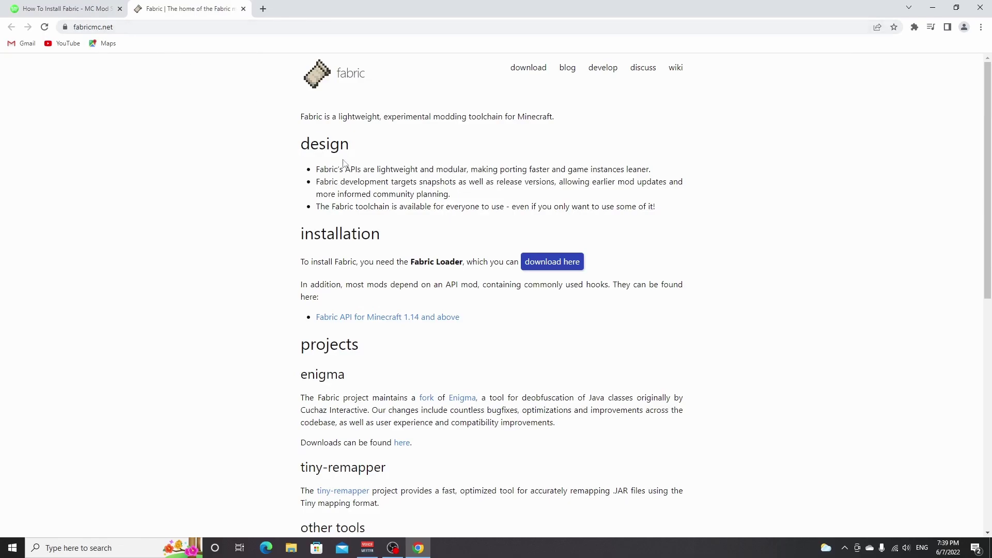
Step: Download the Fabric installer for Windows and install loader 0.14.6 for the Minecraft 1.19 client with a launcher profile
{"action": "left_click", "coordinate": [556, 266]}
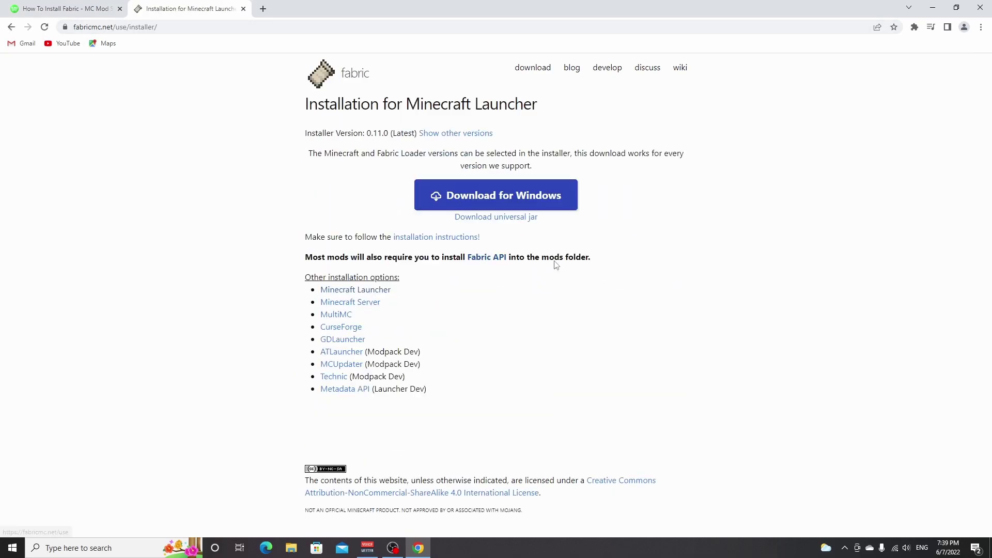
{"action": "left_click", "coordinate": [500, 199]}
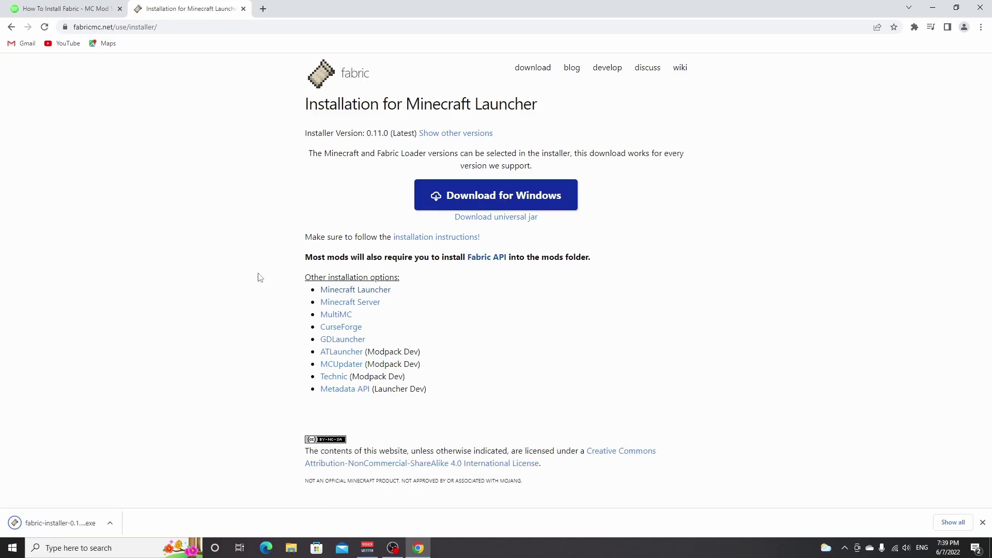
{"action": "left_click", "coordinate": [58, 523]}
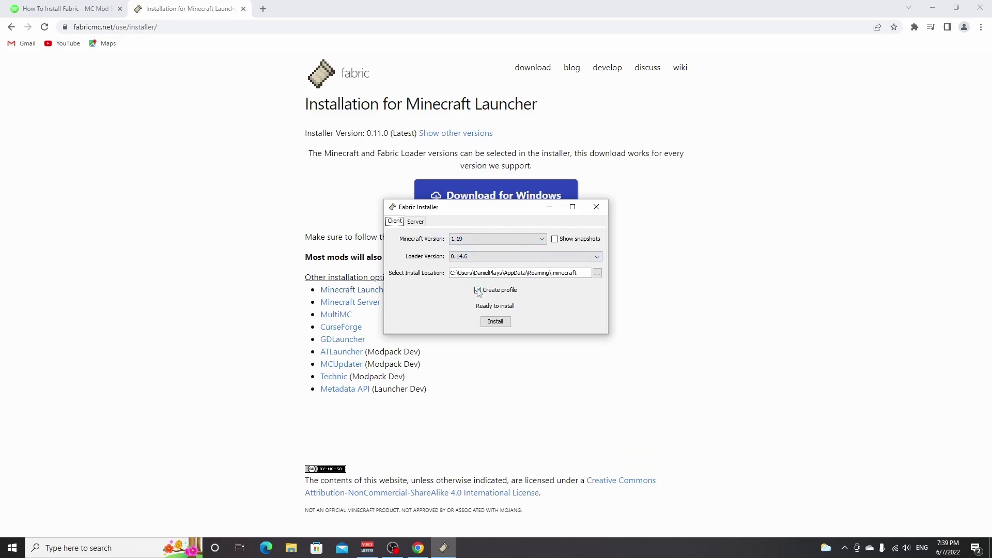
{"action": "left_click", "coordinate": [496, 323]}
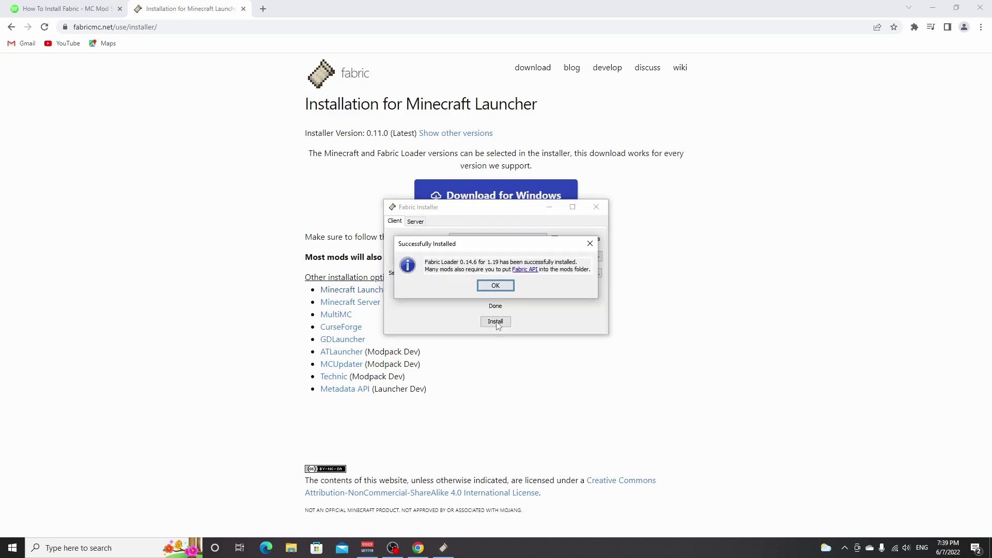
{"action": "left_click", "coordinate": [496, 287]}
{"action": "left_click", "coordinate": [594, 208]}
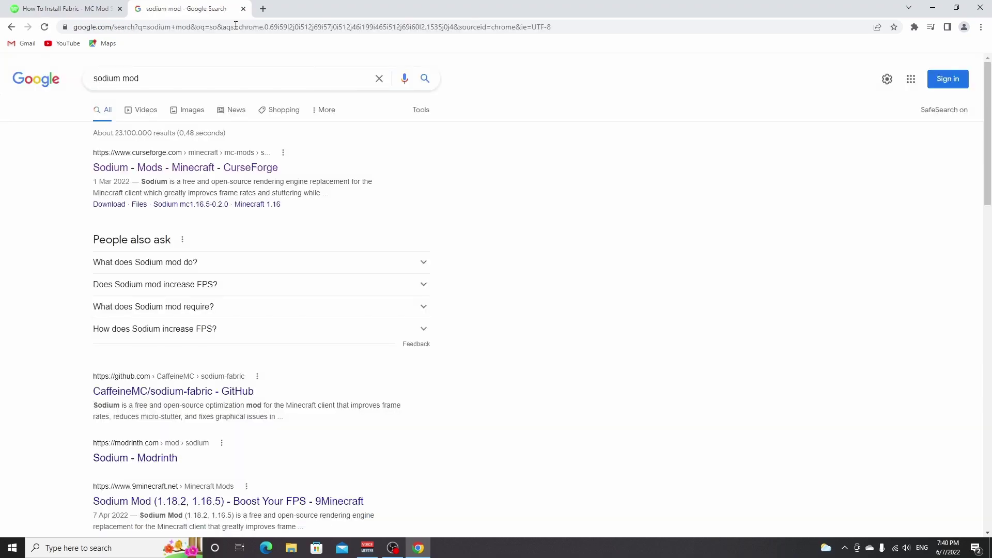
Step: Download the Sodium mc1.19-0.4.2 mod file from Sodium's CurseForge page and place the jar on the desktop
{"action": "left_click", "coordinate": [176, 168]}
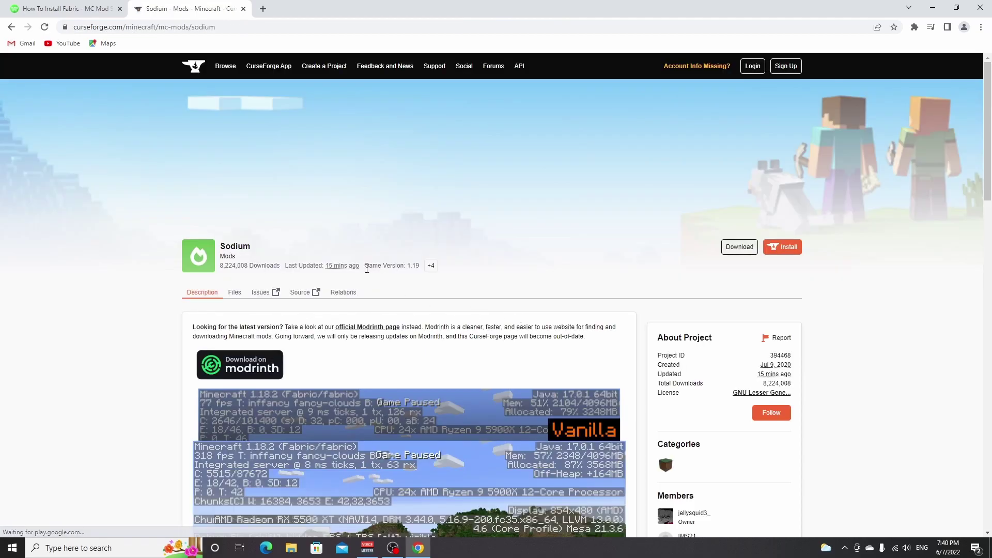
{"action": "left_click_drag", "start_coordinate": [367, 269], "coordinate": [419, 265]}
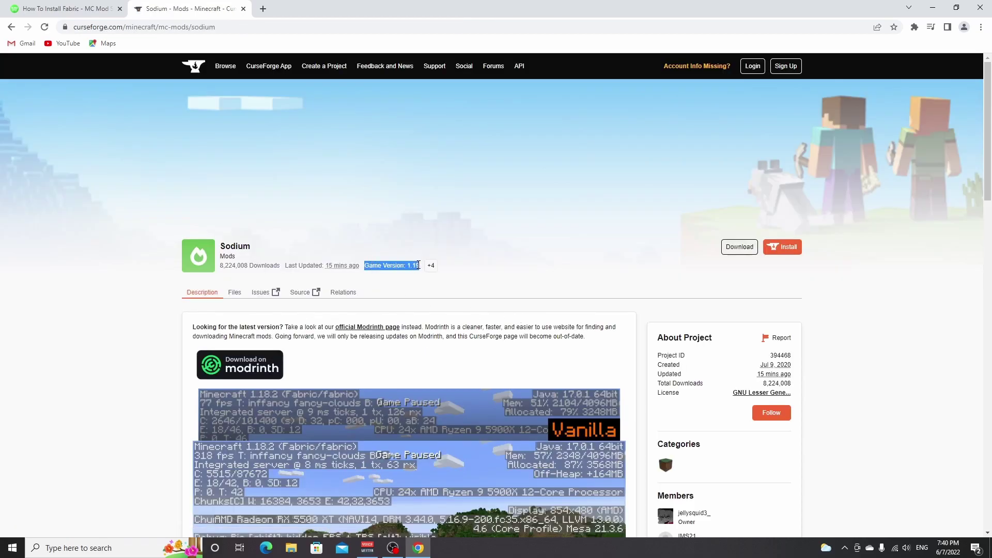
{"action": "left_click", "coordinate": [429, 303]}
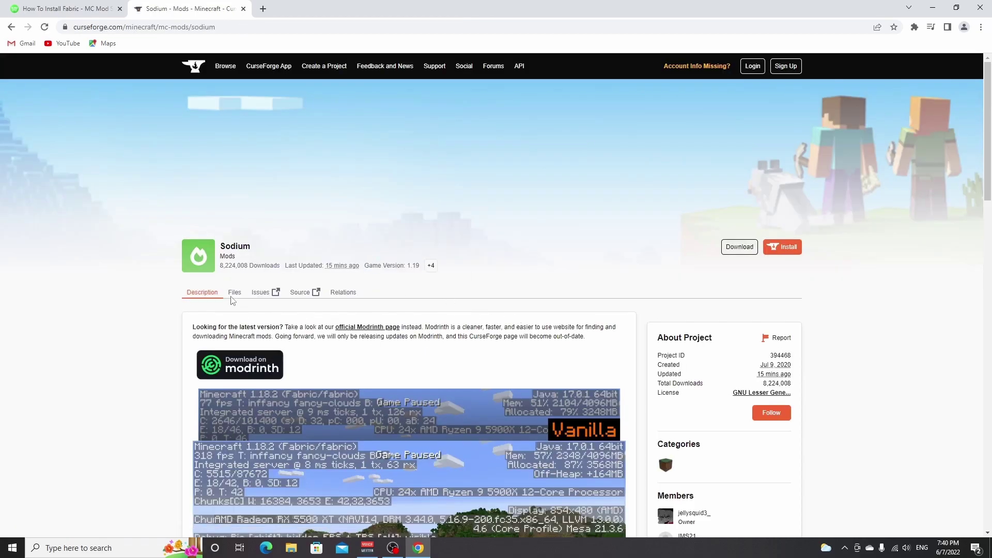
{"action": "scroll", "coordinate": [234, 299], "scroll_direction": "down", "scroll_amount": 7}
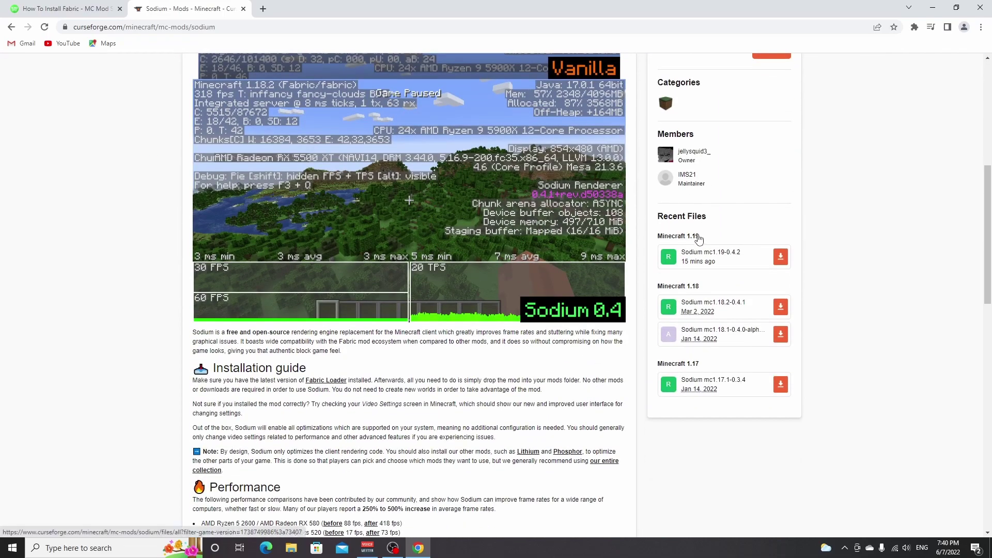
{"action": "left_click", "coordinate": [781, 257]}
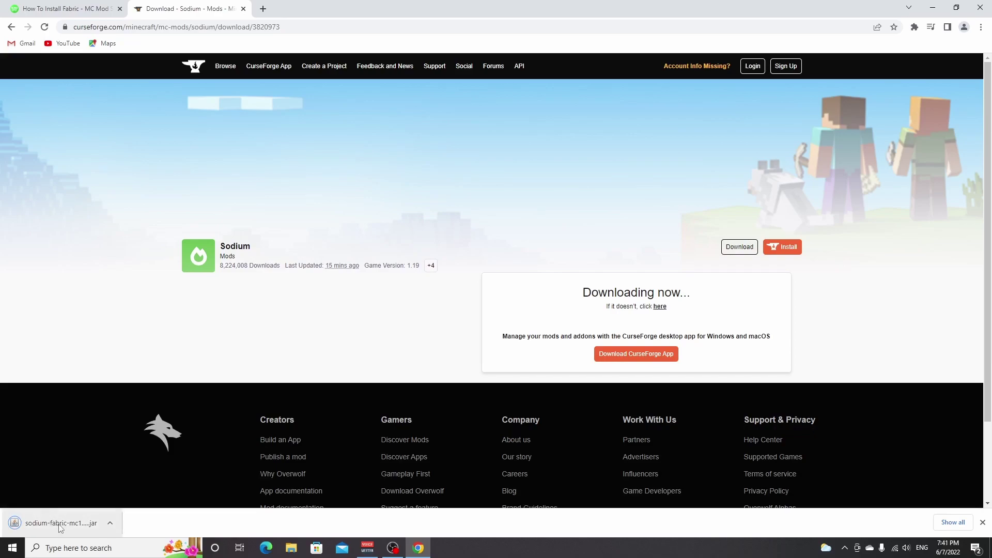
{"action": "left_click_drag", "start_coordinate": [61, 528], "coordinate": [100, 35]}
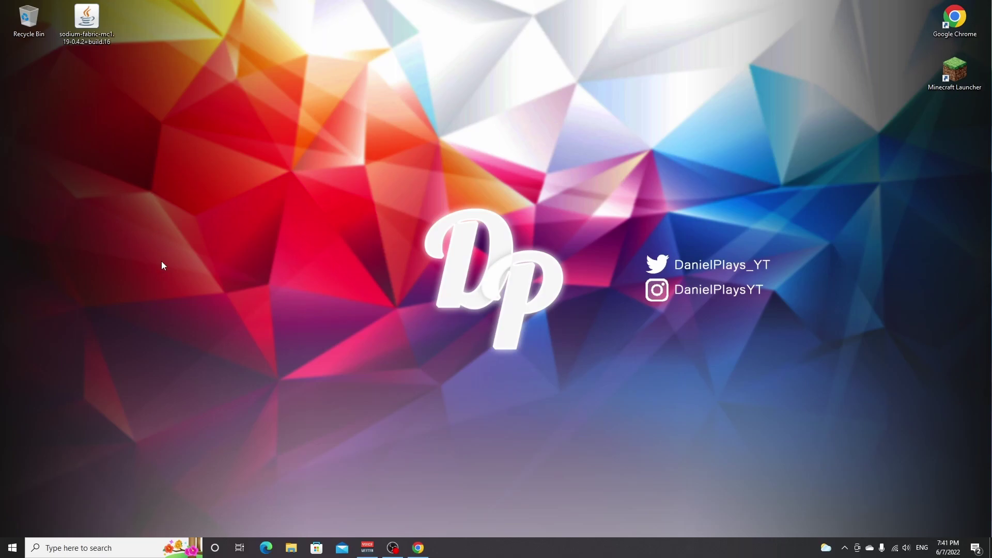
Step: Find the %appdata% folder through the Windows search and open the .minecraft folder inside it
{"action": "left_click", "coordinate": [120, 545]}
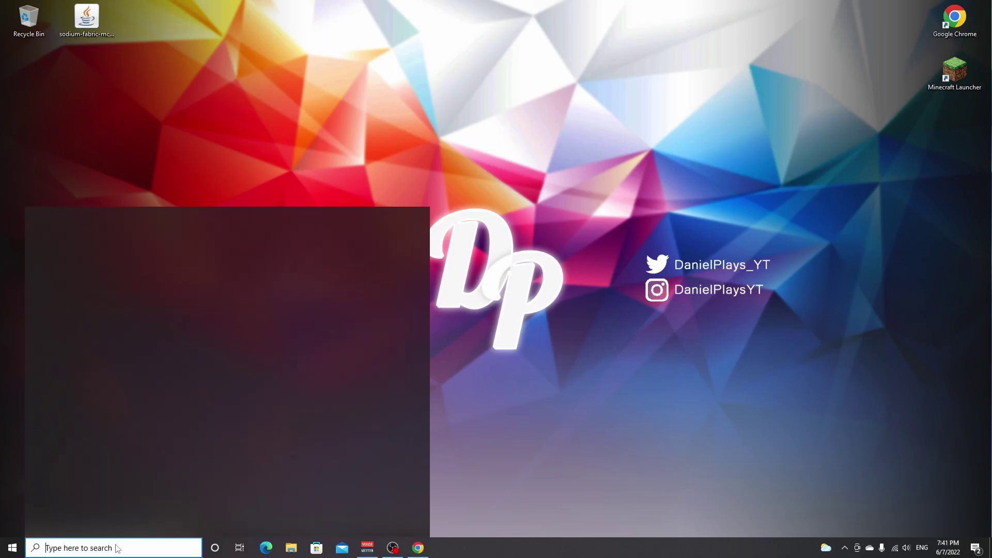
{"action": "type", "text": "%appdata%"}
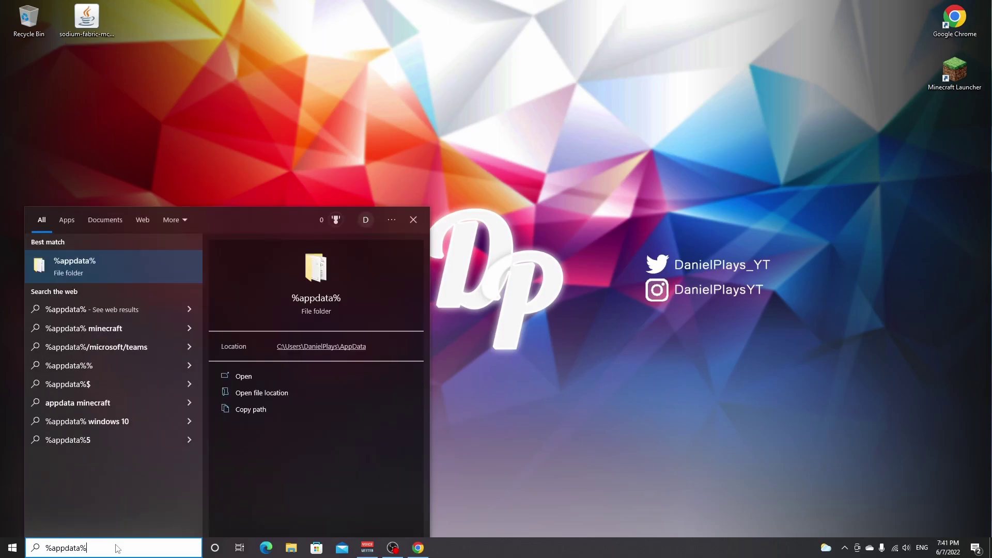
{"action": "key", "text": "Return"}
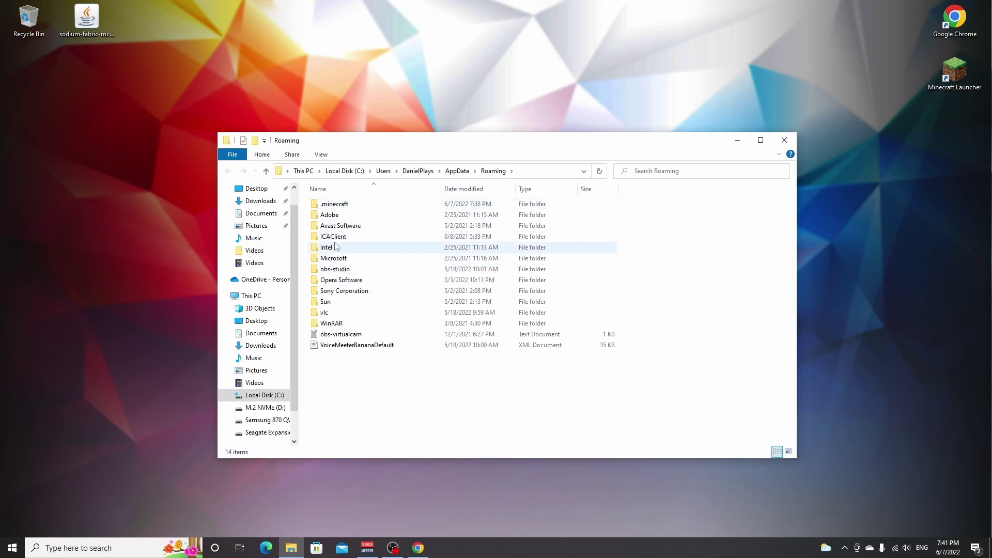
{"action": "double_click", "coordinate": [331, 206]}
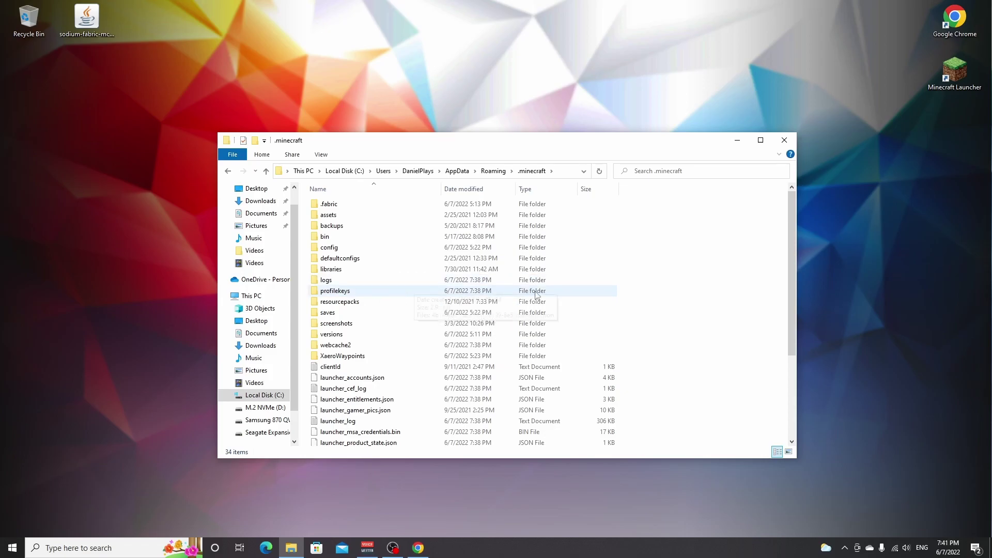
Step: Create a new folder named mods inside the .minecraft folder
{"action": "right_click", "coordinate": [636, 281]}
{"action": "mouse_move", "coordinate": [713, 402]}
{"action": "left_click", "coordinate": [768, 408]}
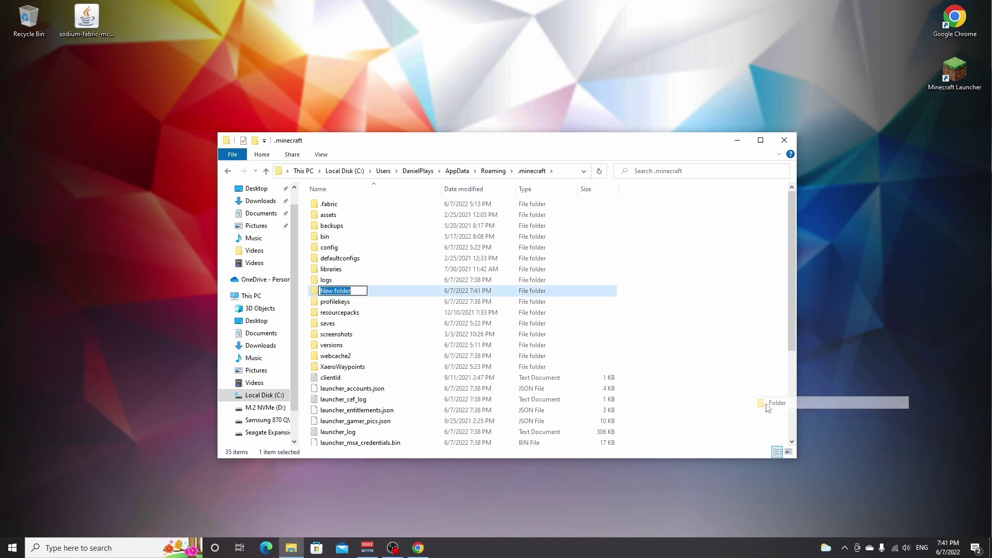
{"action": "type", "text": "mods"}
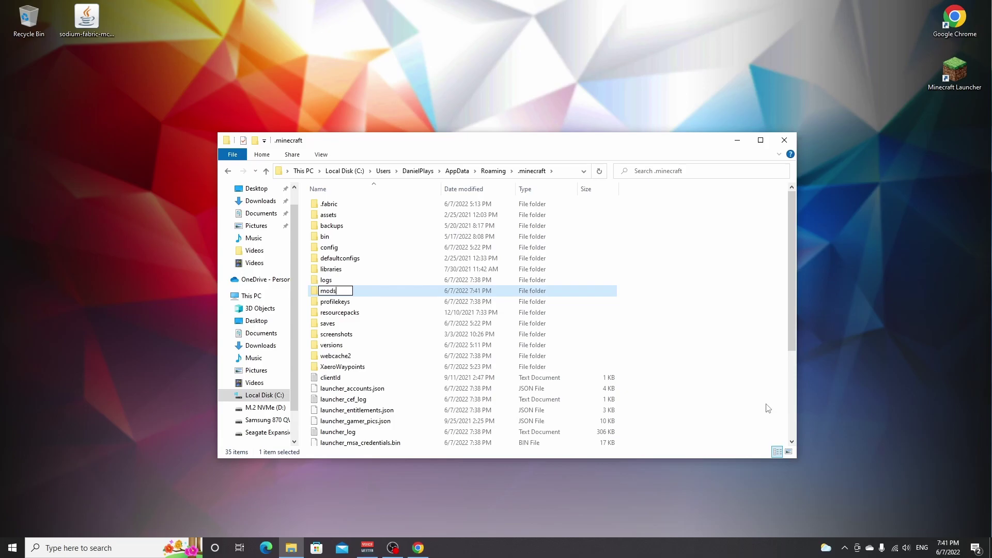
{"action": "key", "text": "Return"}
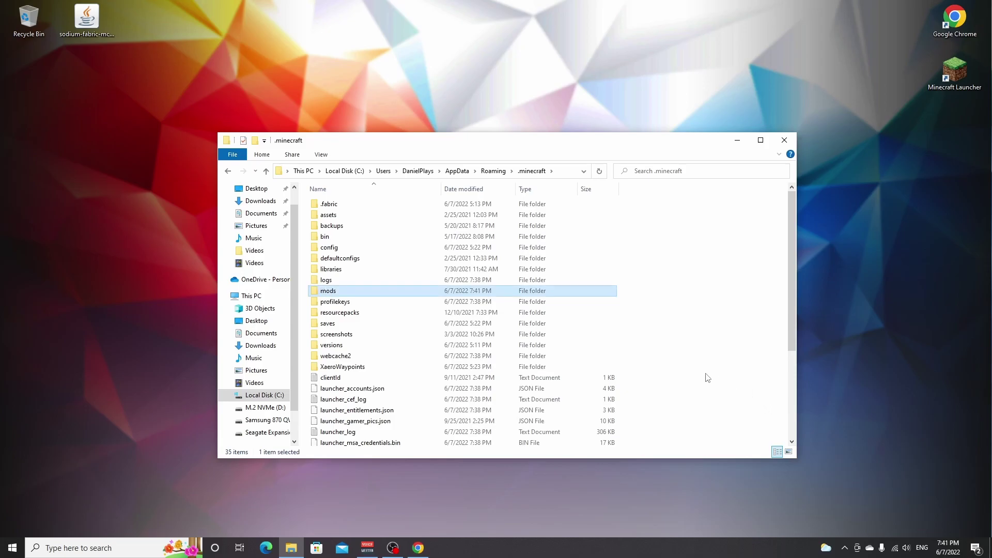
Step: Move the Sodium jar from the desktop into the mods folder and close the folder window
{"action": "double_click", "coordinate": [377, 293]}
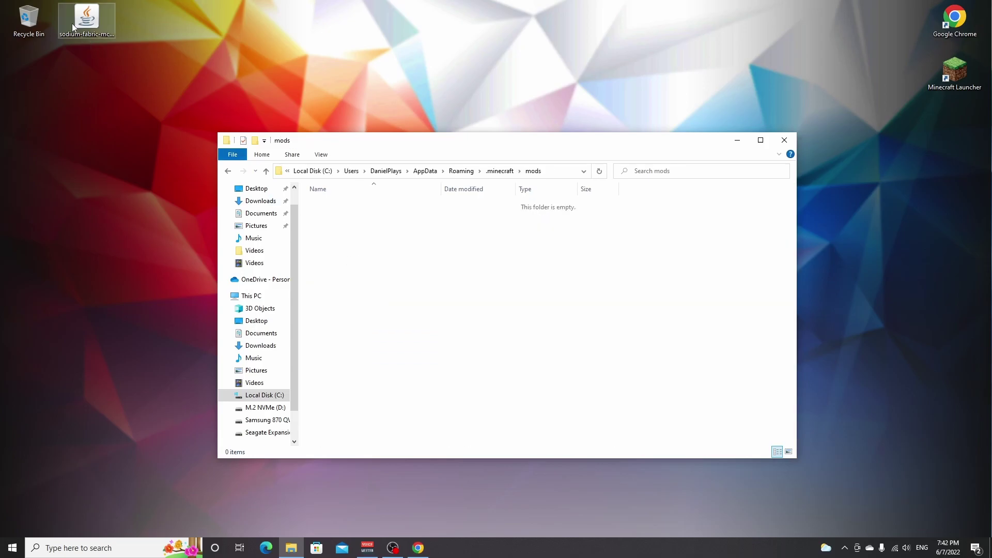
{"action": "left_click_drag", "start_coordinate": [86, 18], "coordinate": [366, 261]}
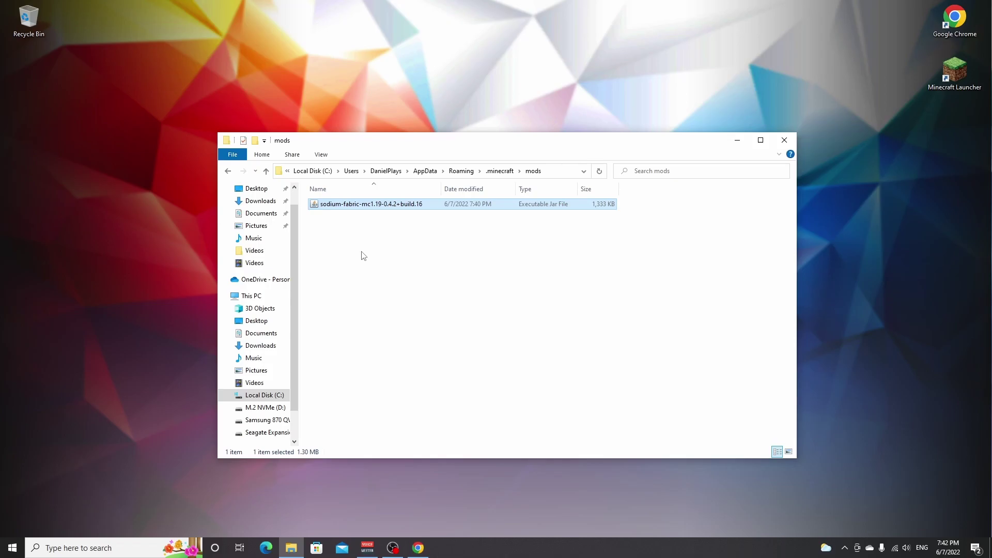
{"action": "left_click", "coordinate": [784, 140]}
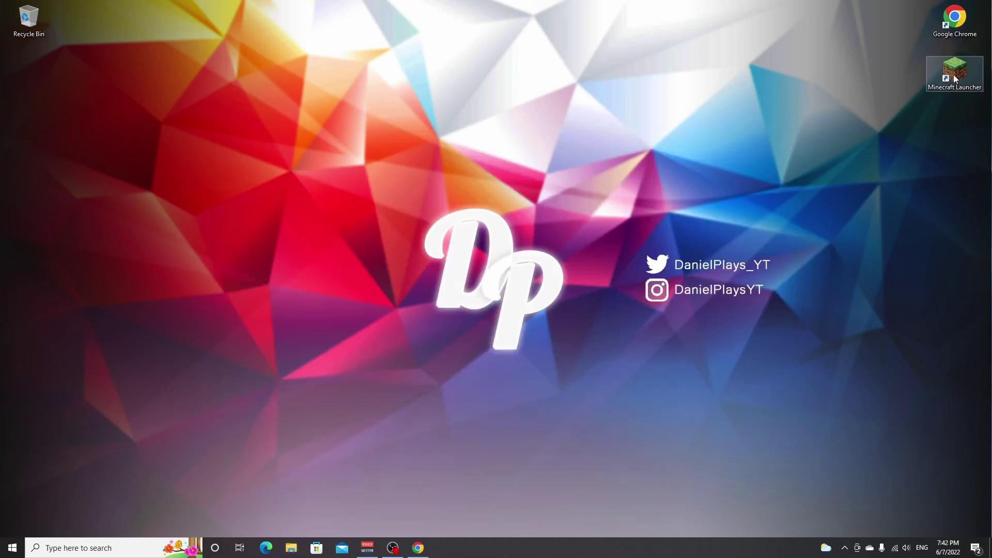
Step: Switch to the Minecraft Launcher and open the fabric-loader-1.19 installation for editing with its additional options expanded
{"action": "double_click", "coordinate": [956, 77]}
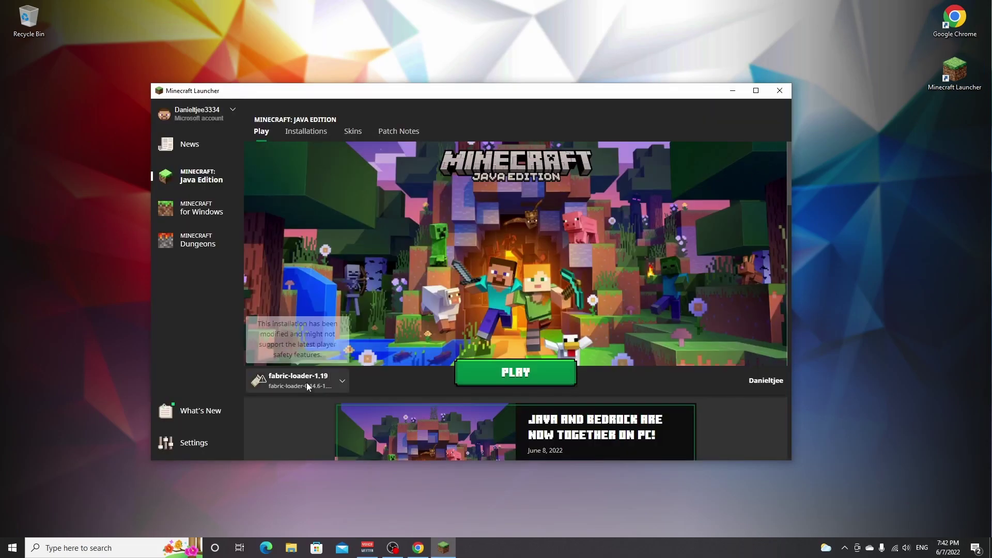
{"action": "left_click", "coordinate": [306, 133]}
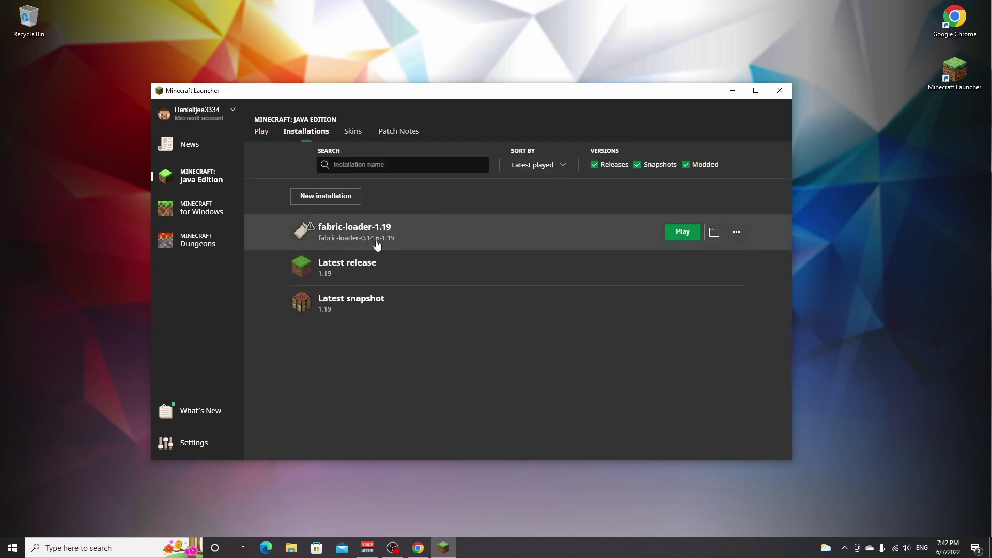
{"action": "left_click", "coordinate": [738, 233]}
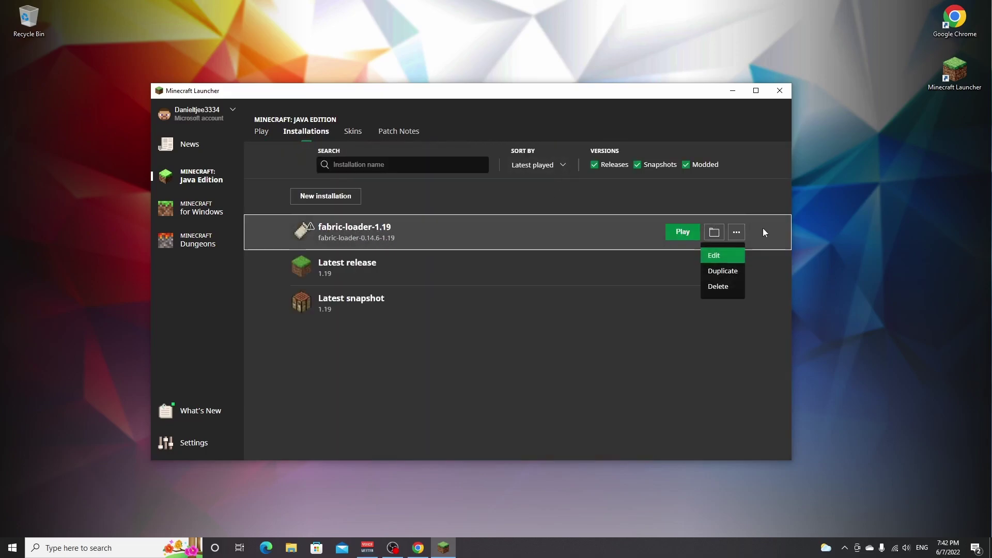
{"action": "left_click", "coordinate": [716, 255]}
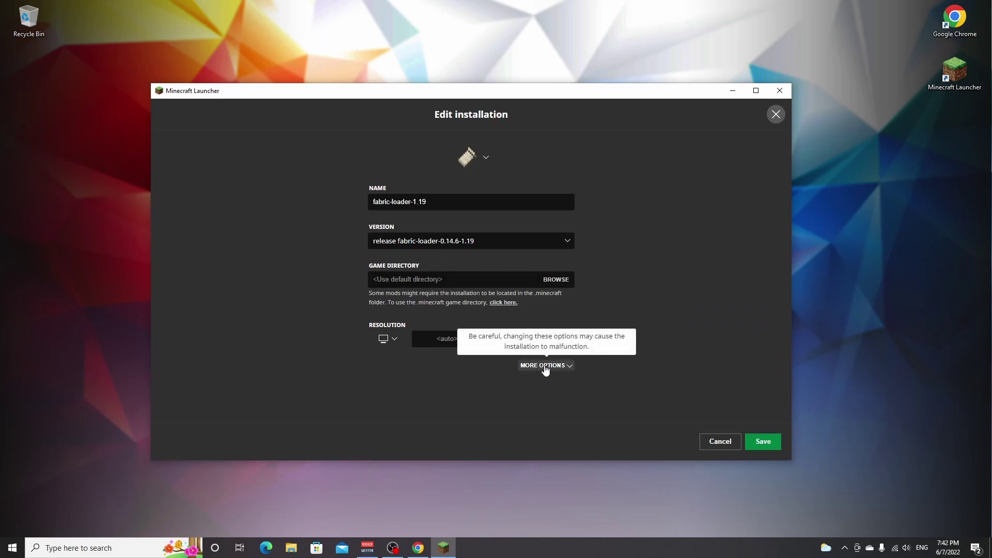
{"action": "left_click", "coordinate": [544, 365]}
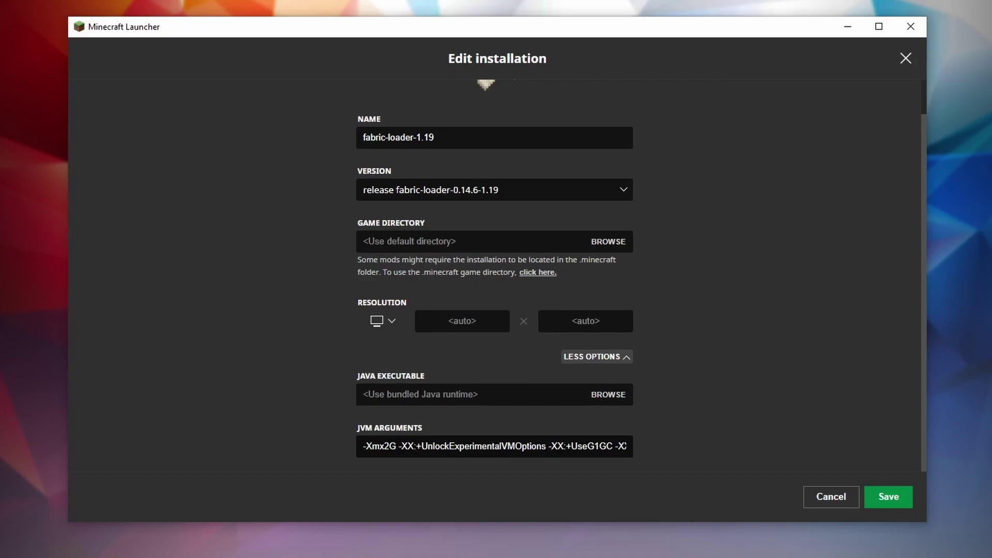
Step: Set the maximum memory in the installation's JVM arguments to 6 GB (-Xmx6G) and save the installation
{"action": "left_click", "coordinate": [389, 447]}
{"action": "left_click_drag", "start_coordinate": [389, 448], "coordinate": [384, 448]}
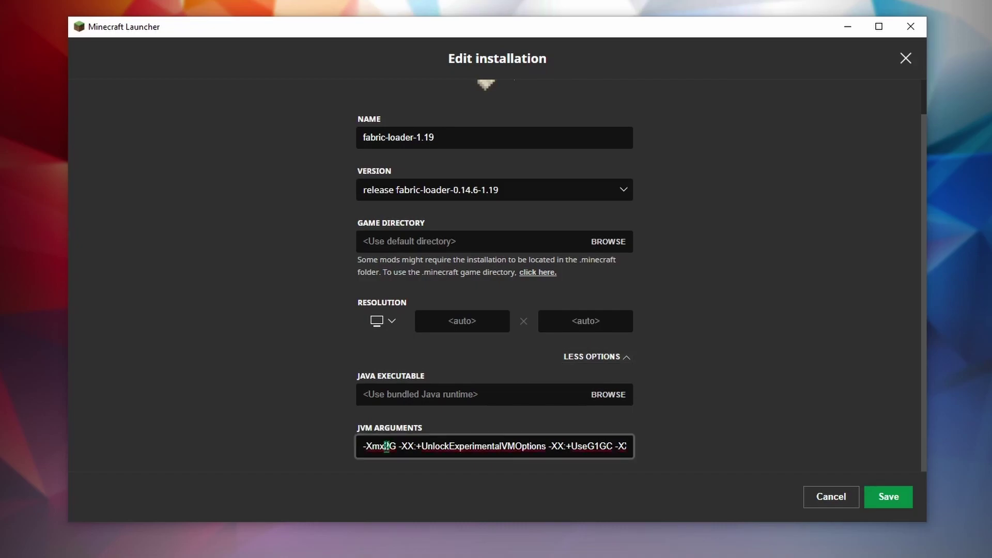
{"action": "type", "text": "4"}
{"action": "key", "text": "shift+Left"}
{"action": "type", "text": "6"}
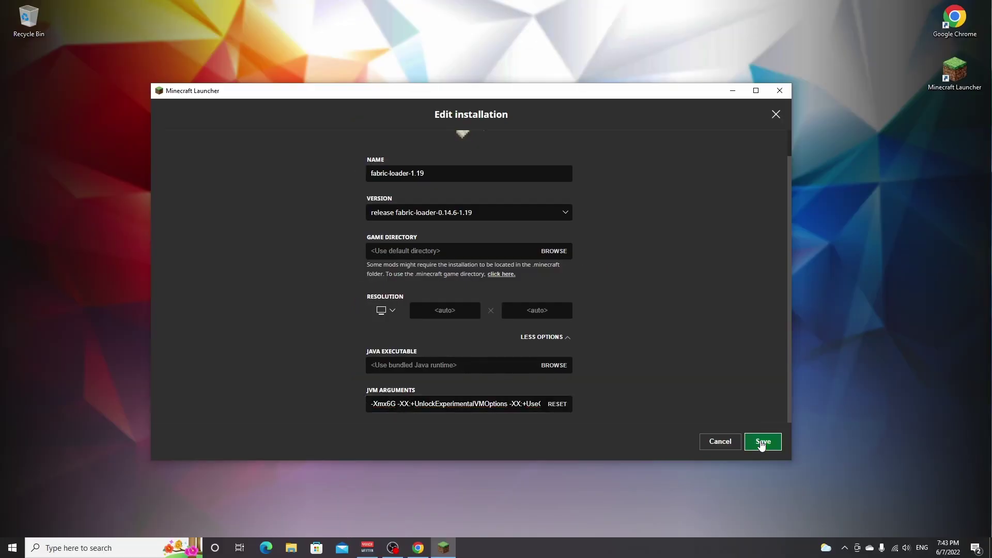
{"action": "left_click", "coordinate": [888, 497]}
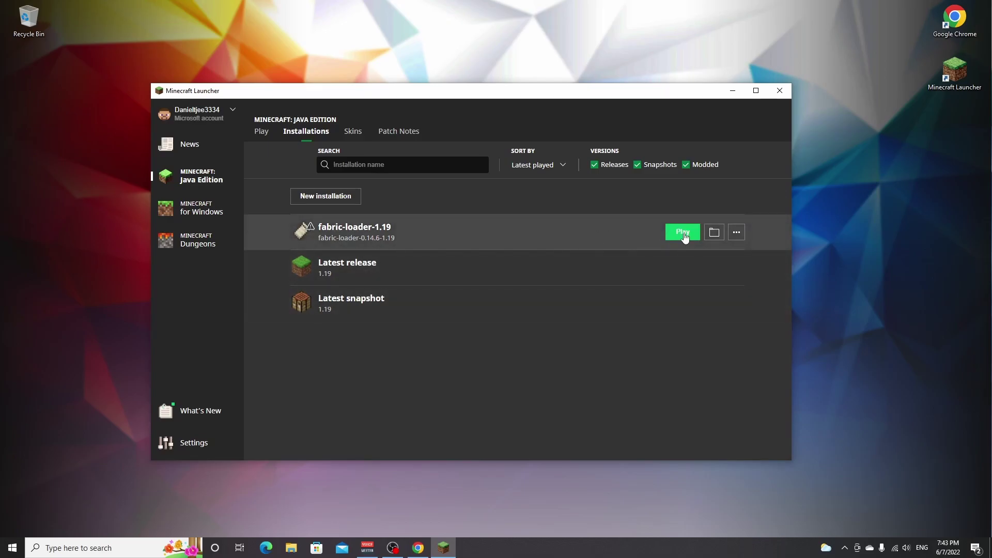
Step: Launch Minecraft: Java Edition with the fabric-loader-1.19 installation
{"action": "left_click", "coordinate": [262, 131]}
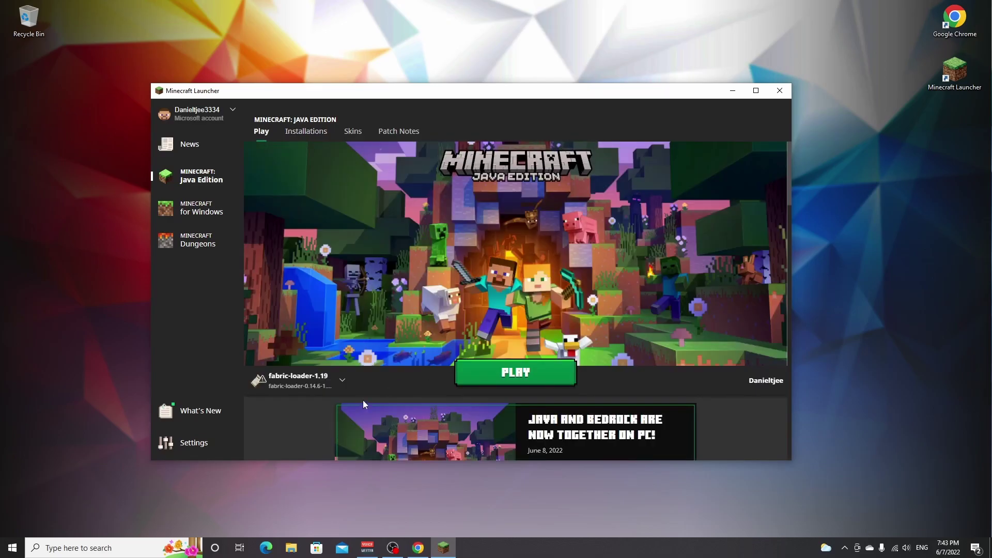
{"action": "left_click", "coordinate": [516, 372]}
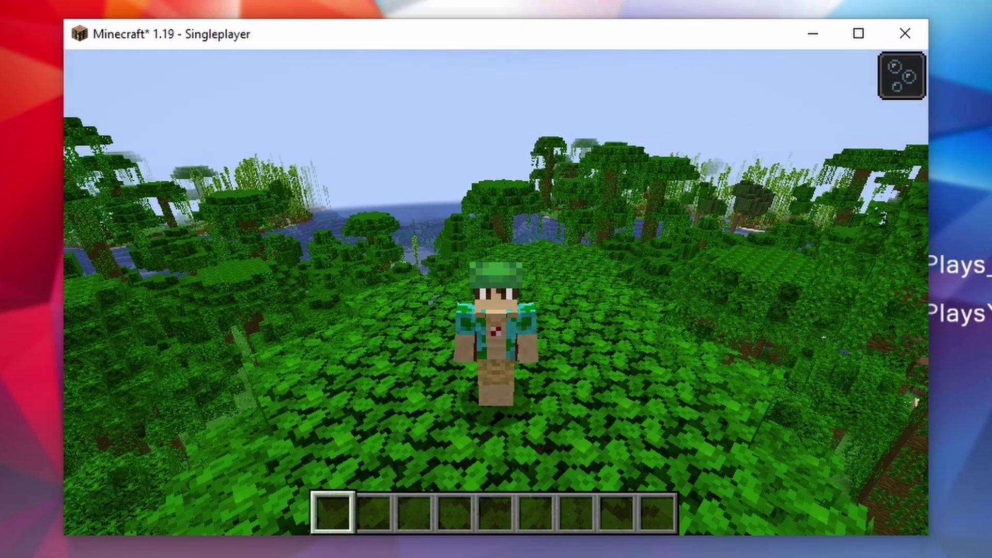
Step: Pause the singleplayer world, open the video settings, and examine Sodium's General, Performance and Advanced options
{"action": "key", "text": "Escape"}
{"action": "left_click", "coordinate": [389, 336]}
{"action": "left_click", "coordinate": [361, 287]}
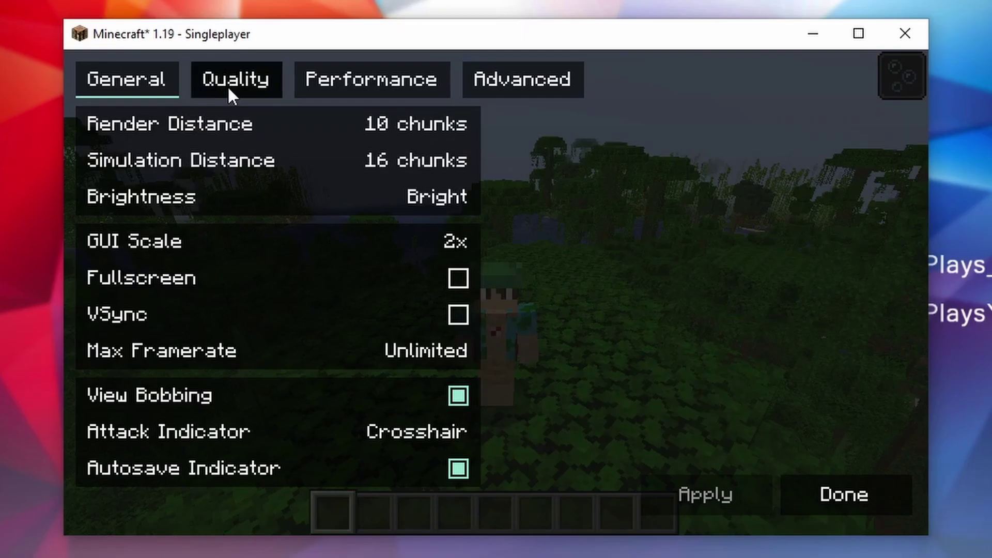
{"action": "left_click", "coordinate": [362, 83]}
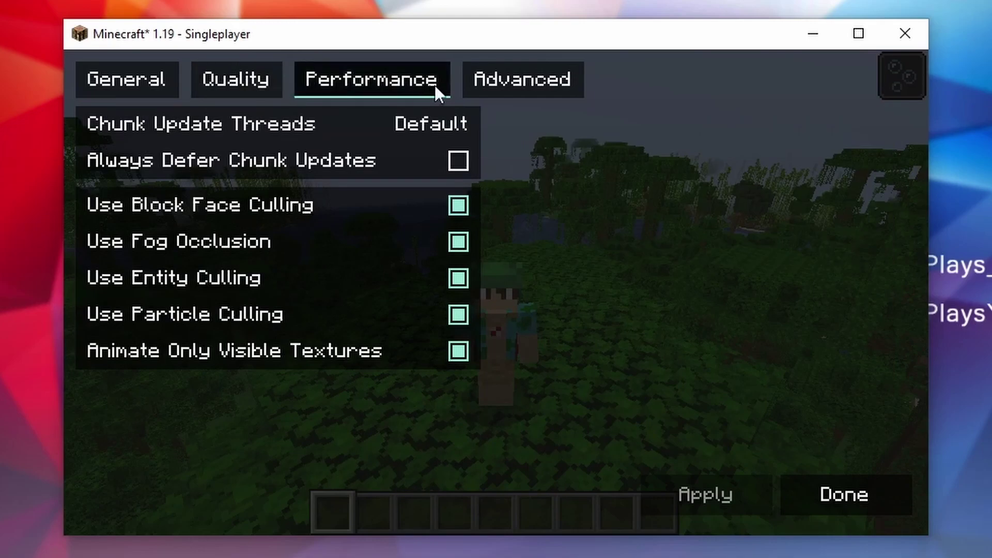
{"action": "left_click", "coordinate": [491, 78]}
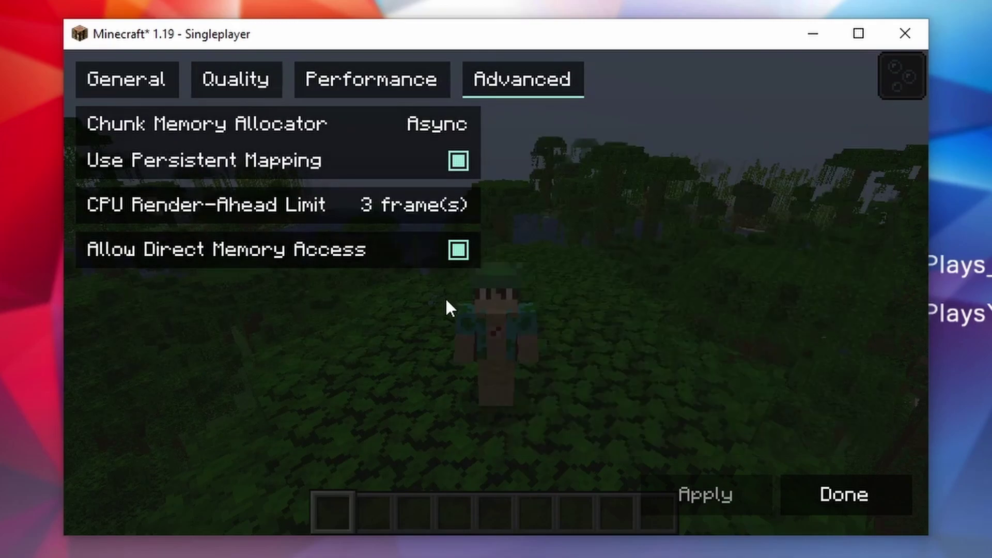